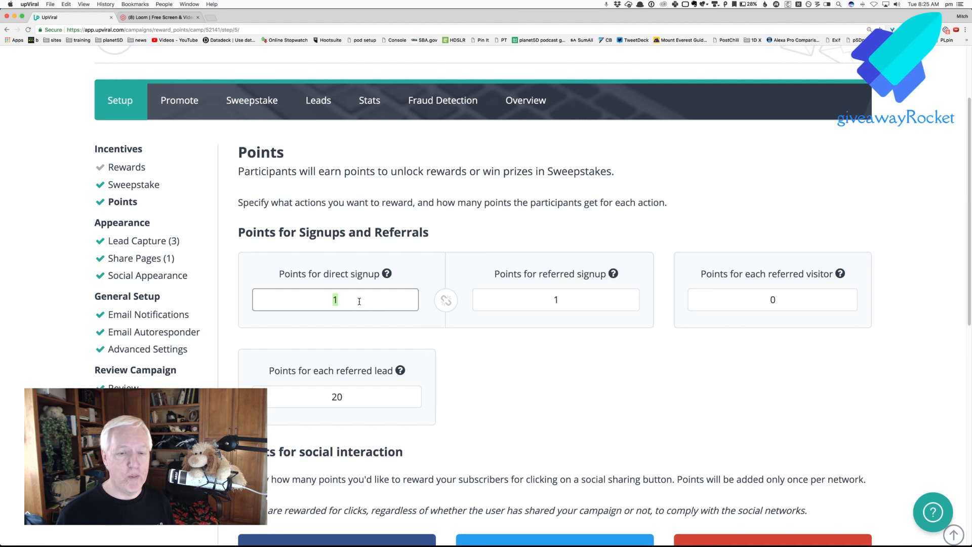
# Link the points for referred signup to the points for direct signup so both use the same value
pyautogui.click(554, 300)
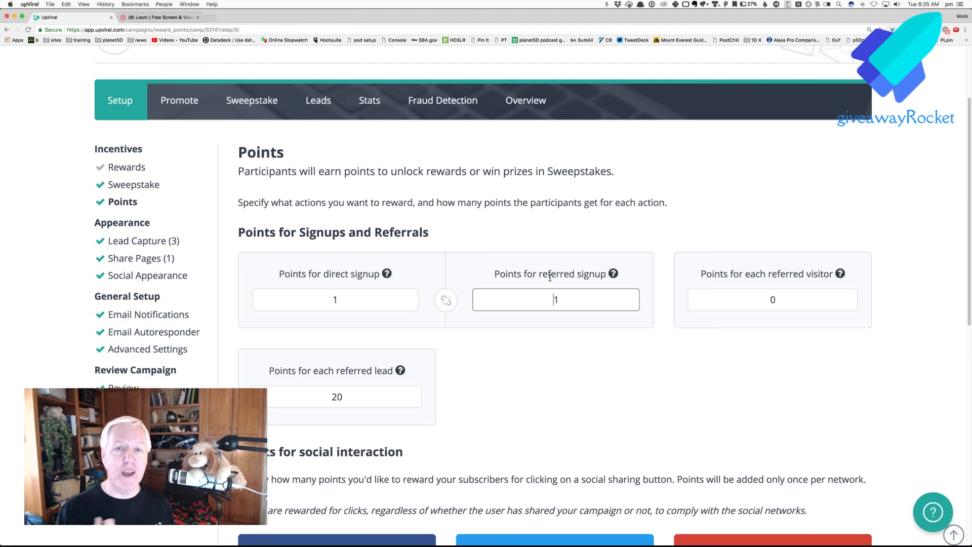
pyautogui.click(335, 299)
pyautogui.press('super+a')
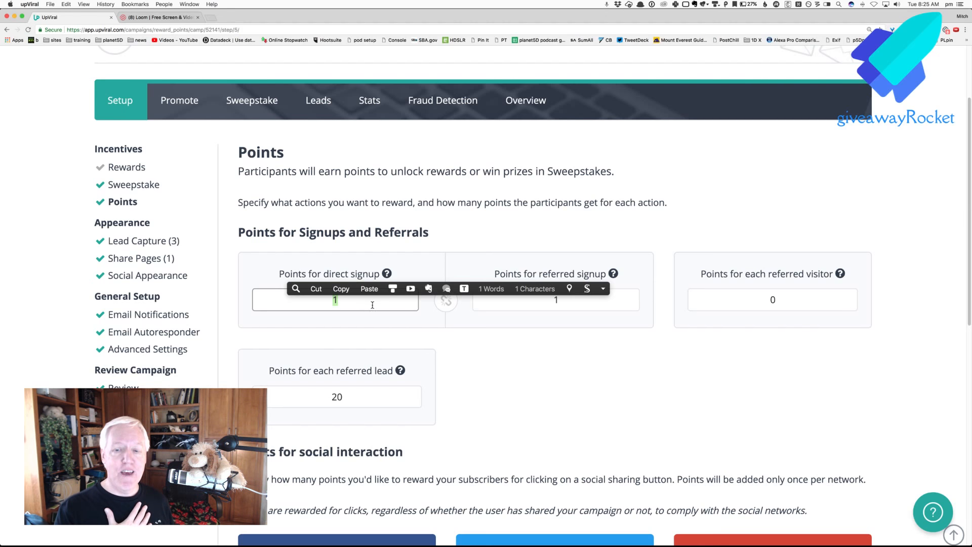
pyautogui.doubleClick(556, 301)
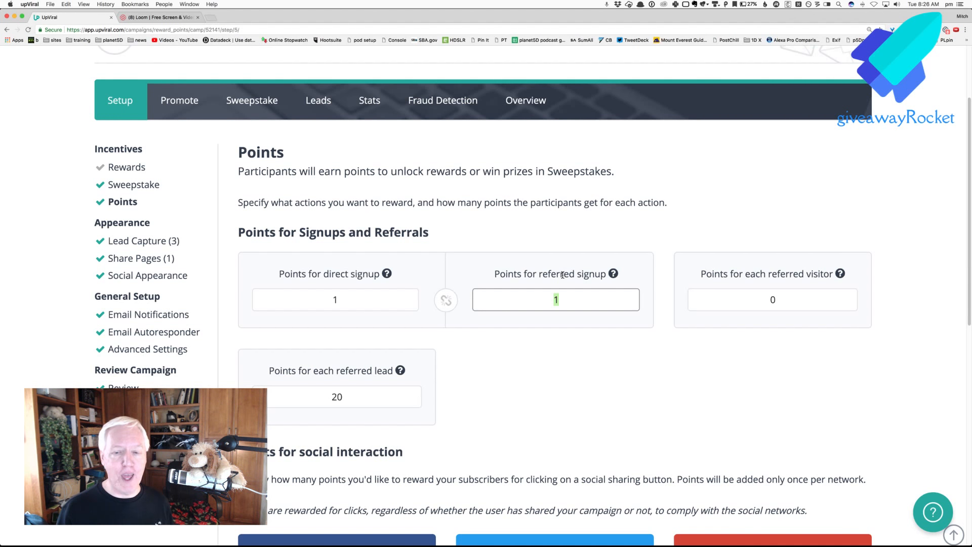
pyautogui.click(448, 302)
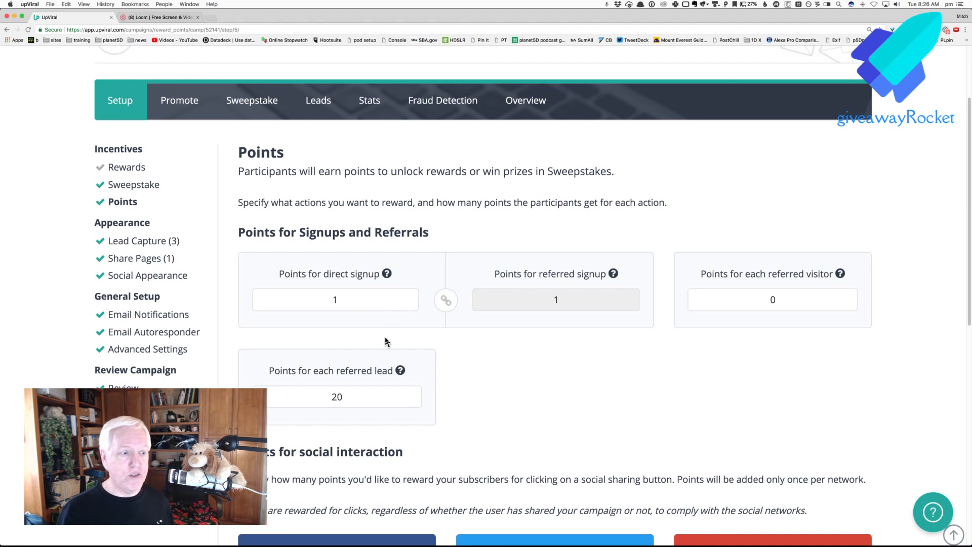
# Examine the point settings for each referred lead, direct signup, referred signup and referred visitor
pyautogui.click(308, 403)
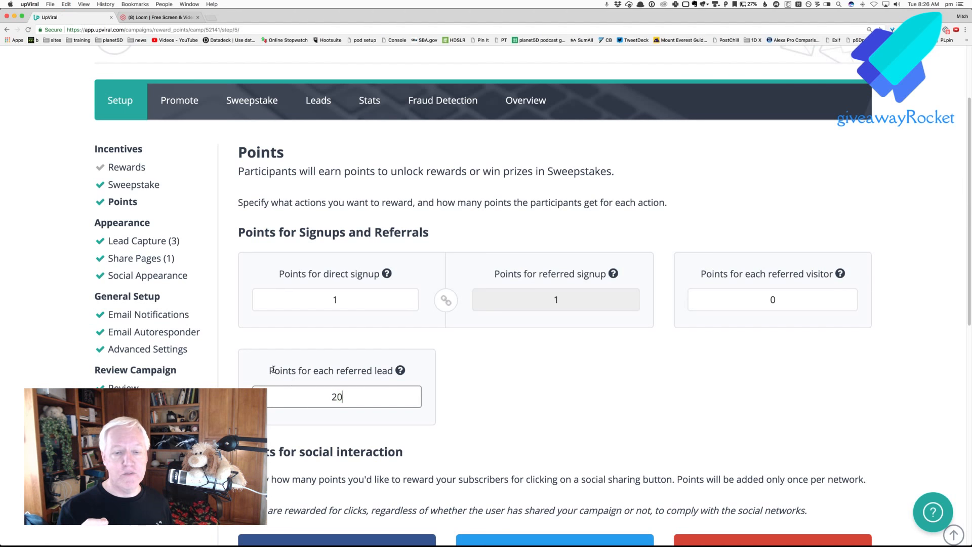
pyautogui.moveTo(269, 370); pyautogui.dragTo(396, 371)
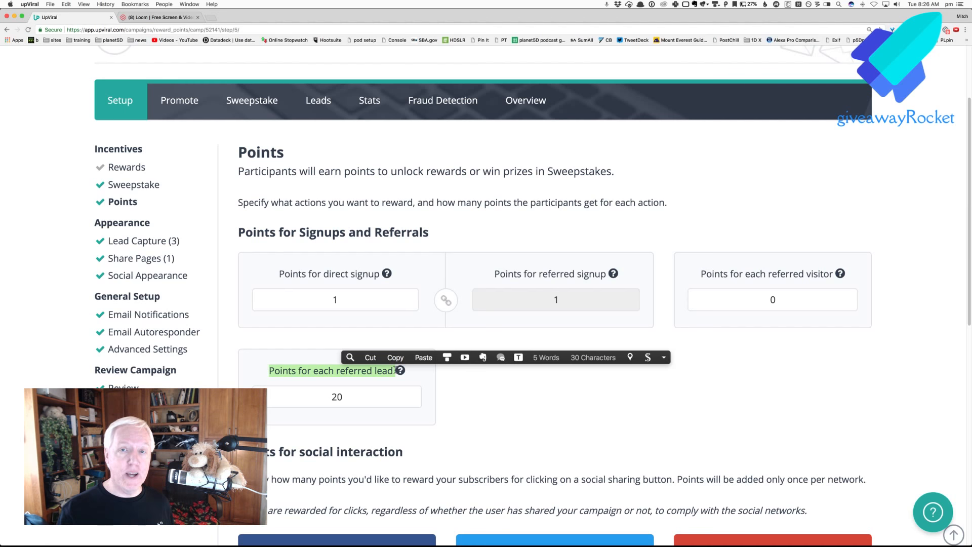
pyautogui.click(429, 398)
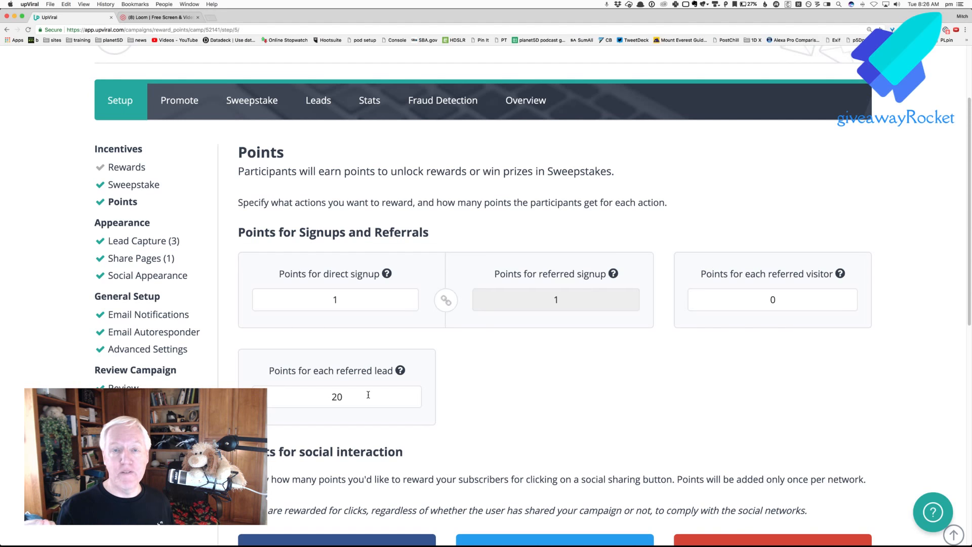
pyautogui.doubleClick(364, 304)
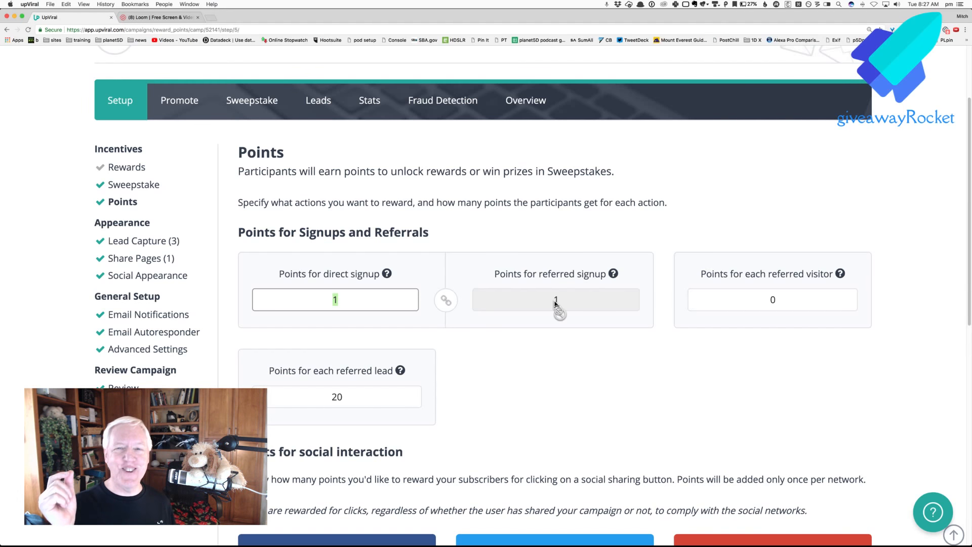
pyautogui.press('Tab')
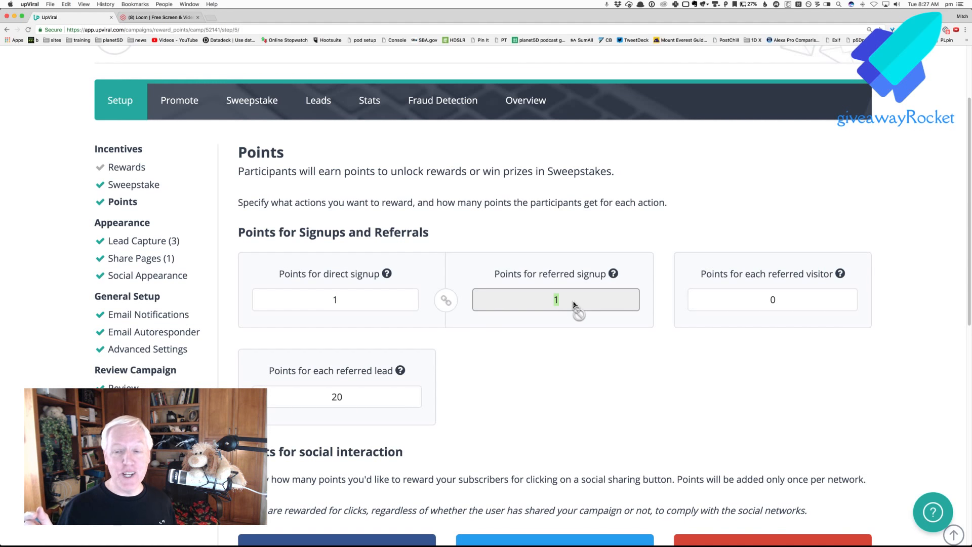
pyautogui.moveTo(354, 401); pyautogui.dragTo(320, 399)
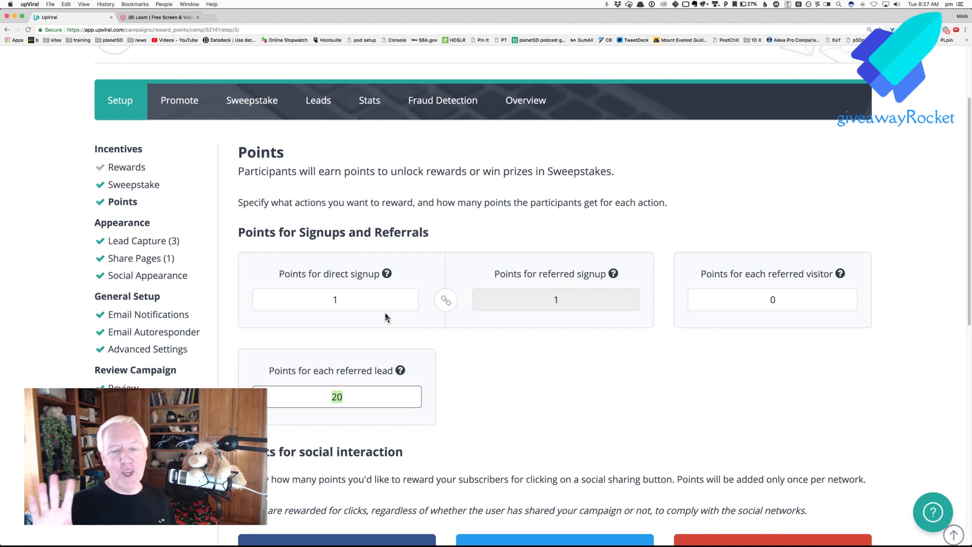
pyautogui.click(343, 400)
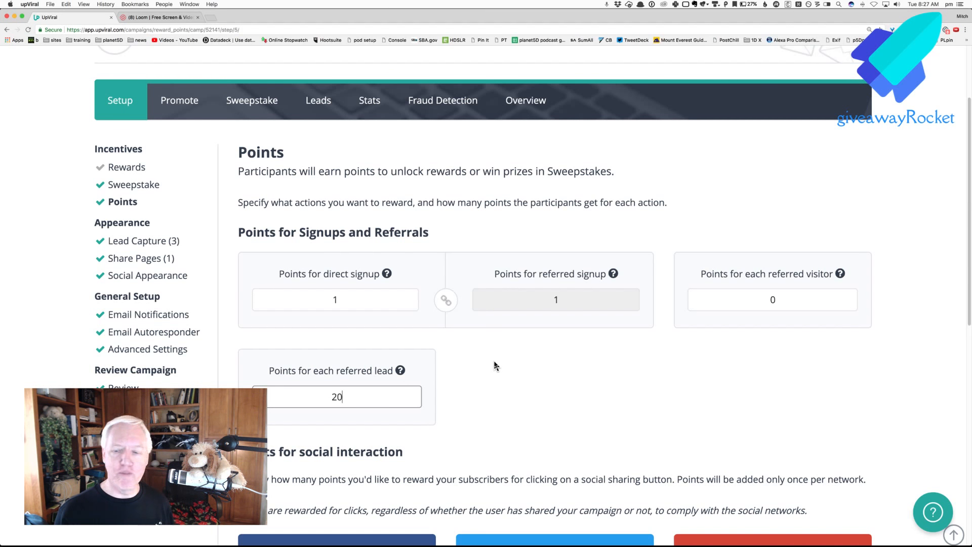
pyautogui.click(766, 302)
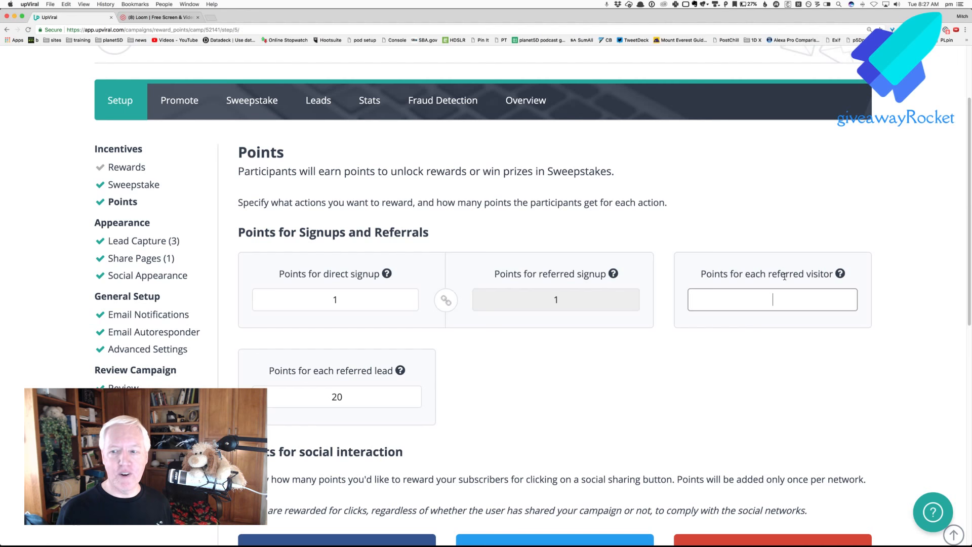
pyautogui.click(770, 321)
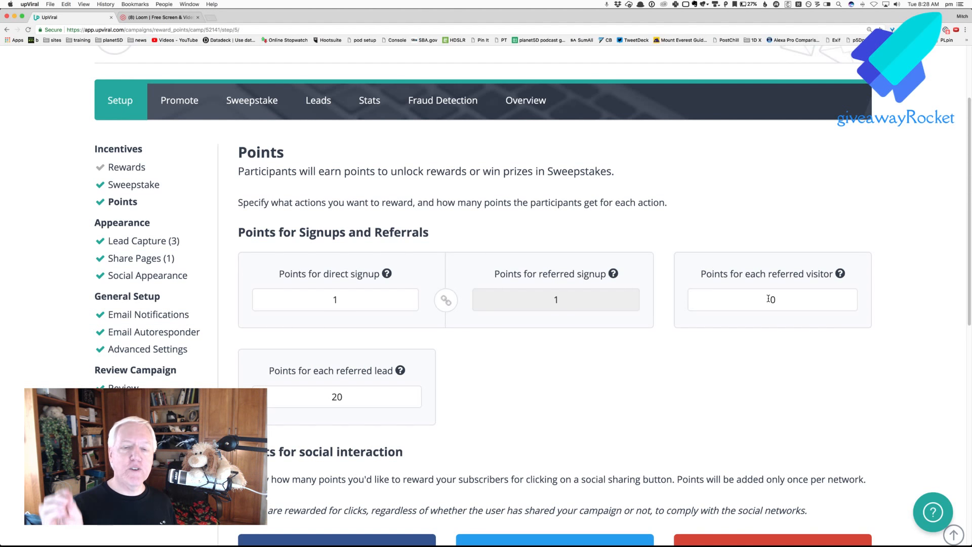
pyautogui.moveTo(322, 303); pyautogui.dragTo(344, 305)
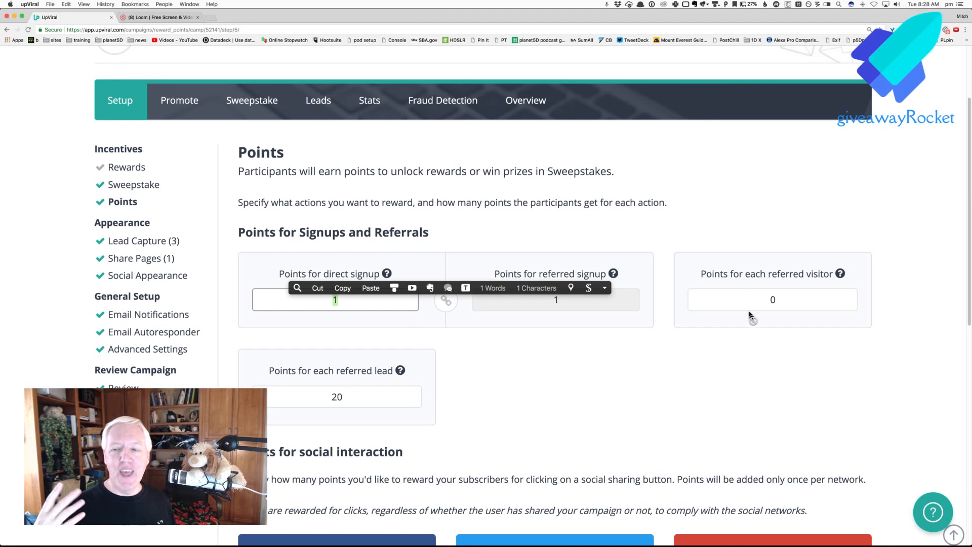
# Set the points for each referred visitor to 1
pyautogui.click(774, 299)
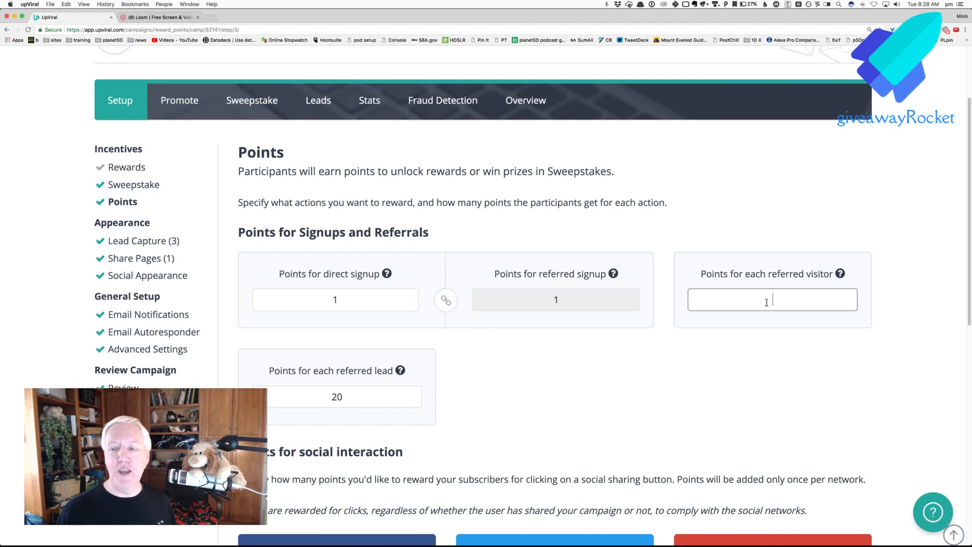
pyautogui.write('1')
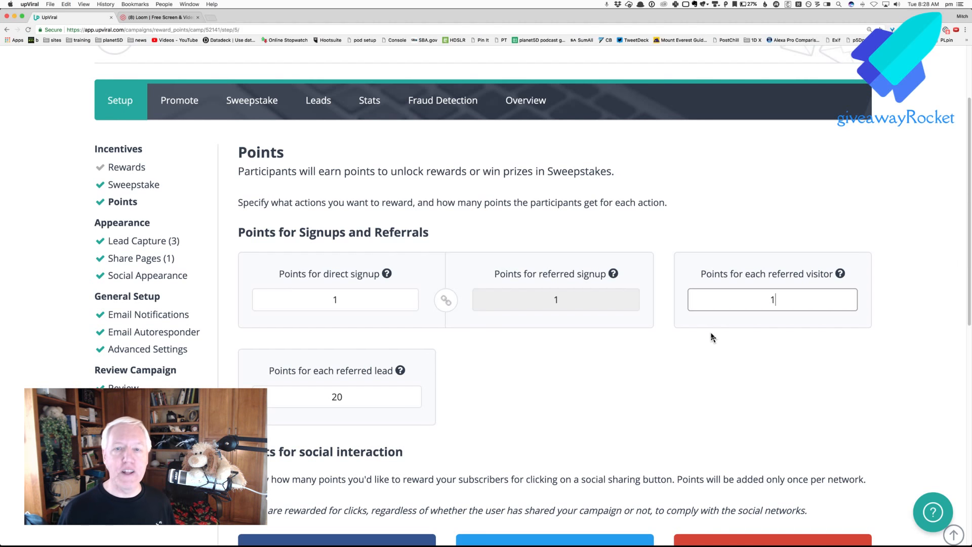
pyautogui.press('BackSpace')
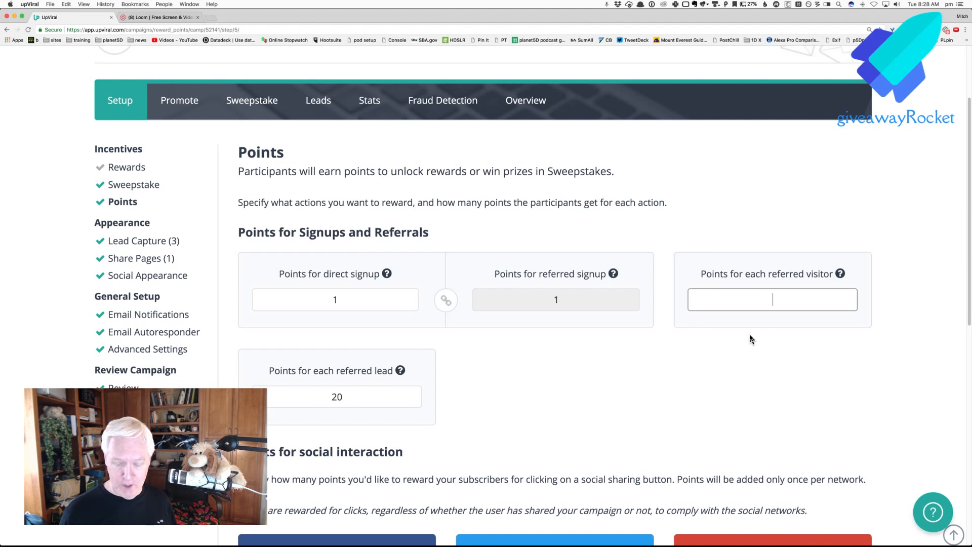
pyautogui.write('1')
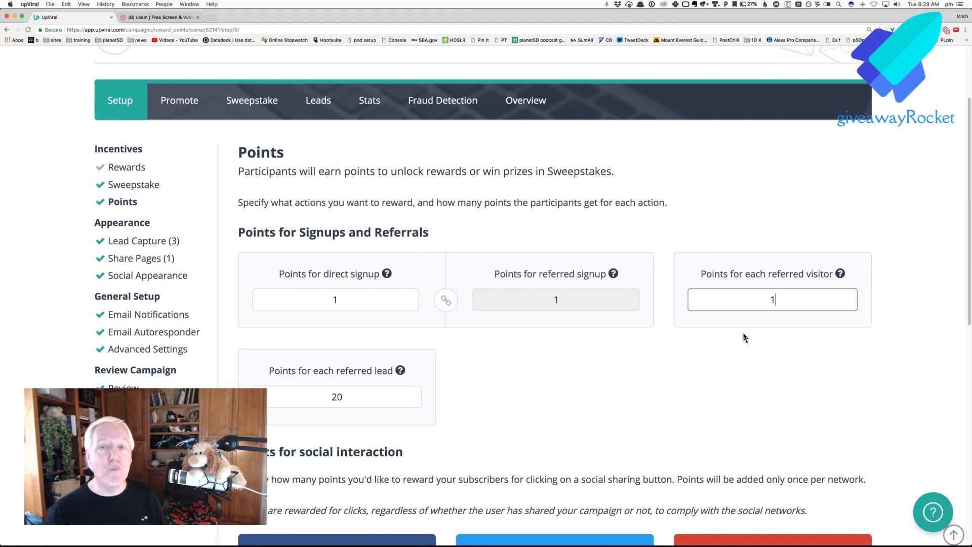
pyautogui.click(319, 400)
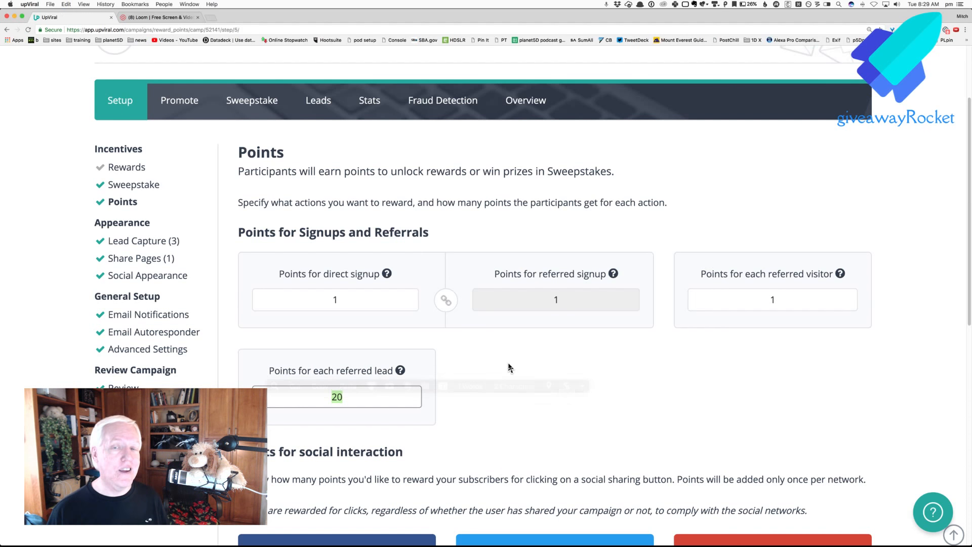
# Reset the points for each referred visitor to 0
pyautogui.click(772, 300)
pyautogui.press('super+a')
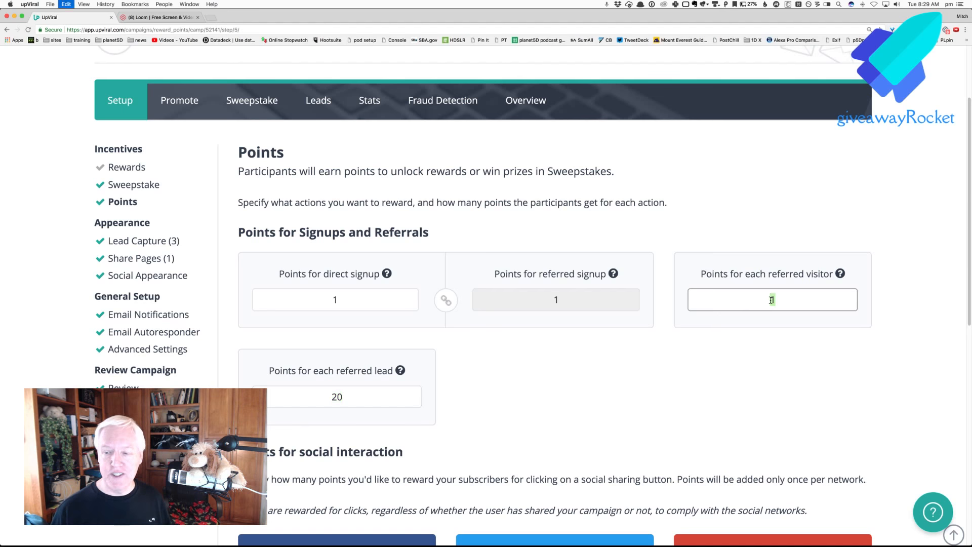
pyautogui.write('0')
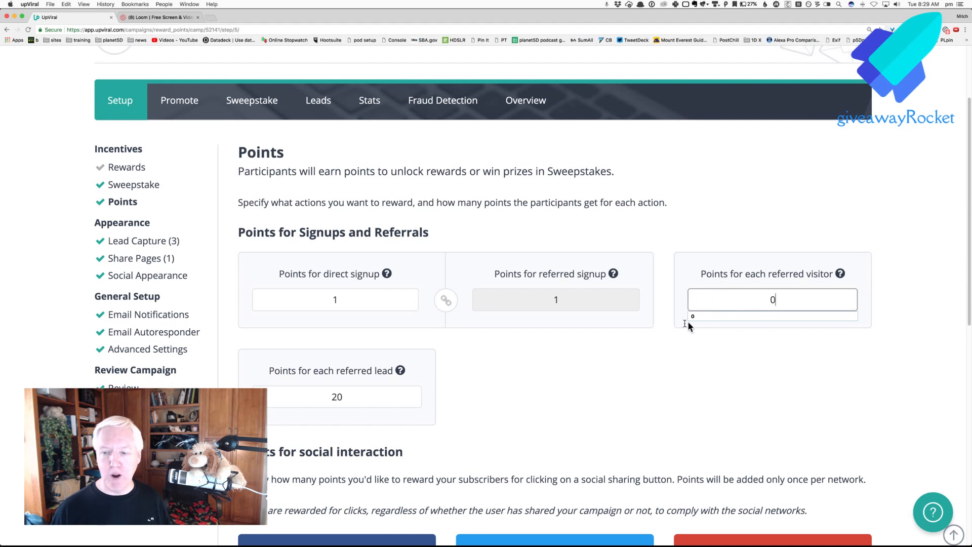
pyautogui.click(660, 357)
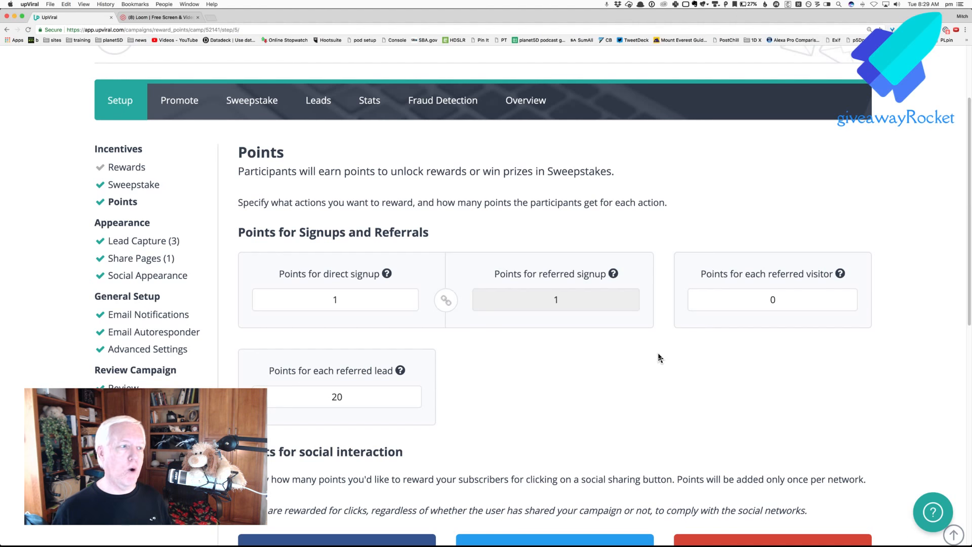
# Review the points for social interaction on each network, focusing on the Facebook value
pyautogui.scroll(-8, 660, 358)
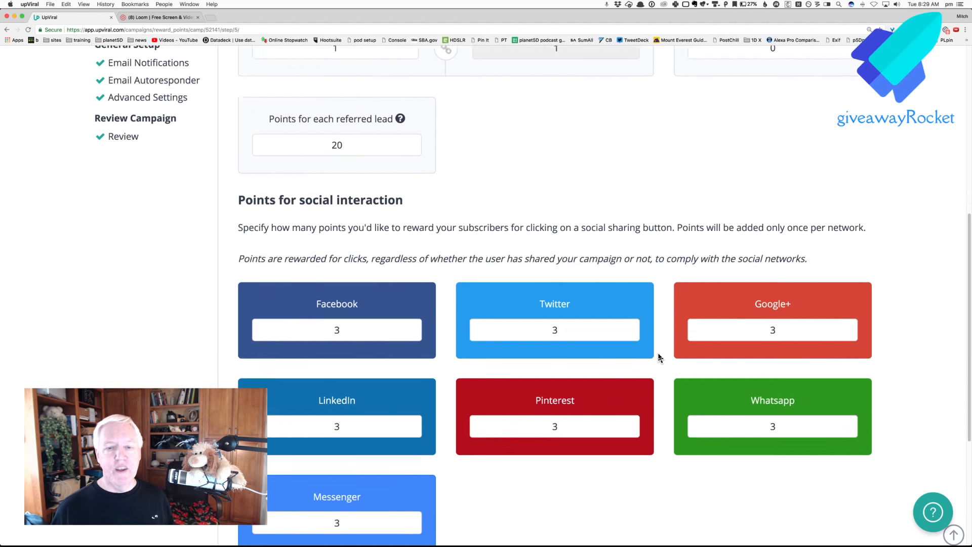
pyautogui.scroll(5, 660, 357)
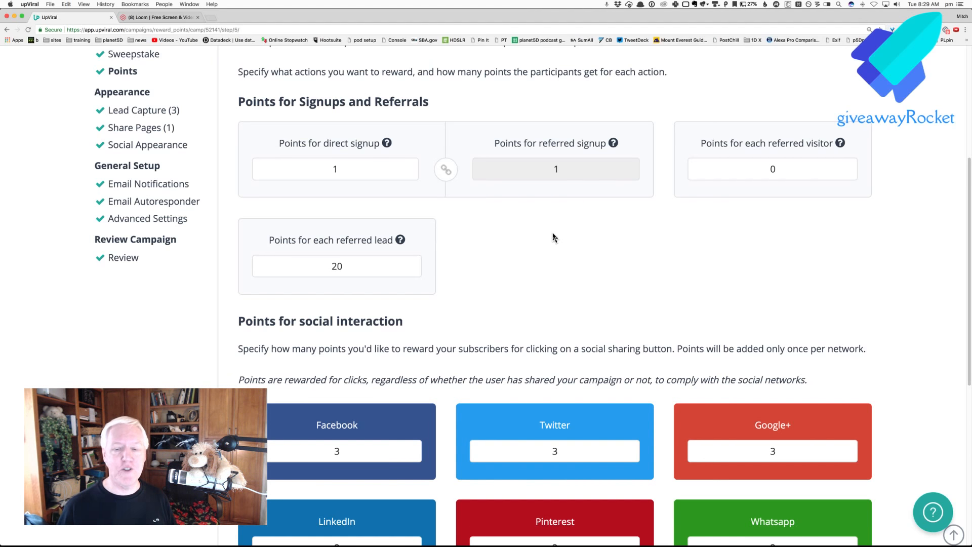
pyautogui.scroll(-5, 554, 237)
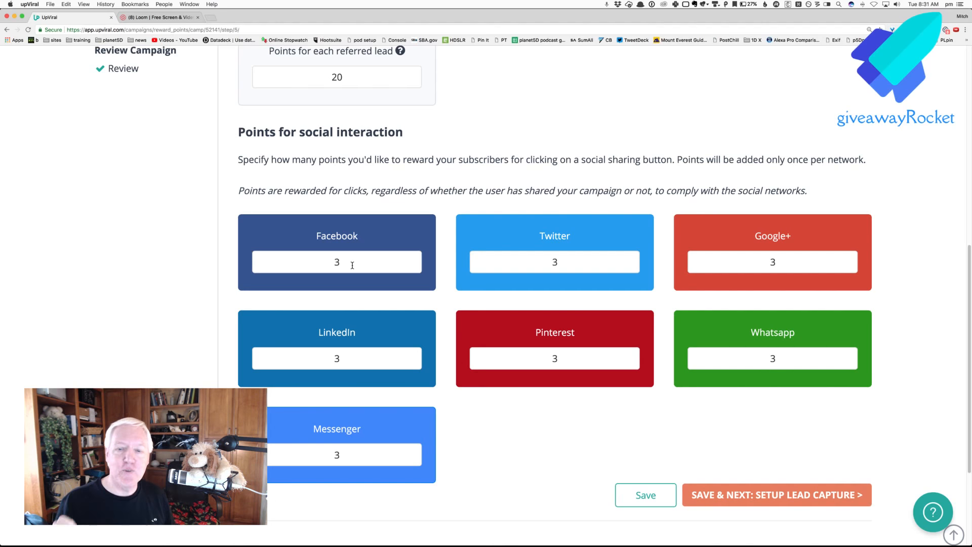
pyautogui.moveTo(343, 263); pyautogui.dragTo(324, 261)
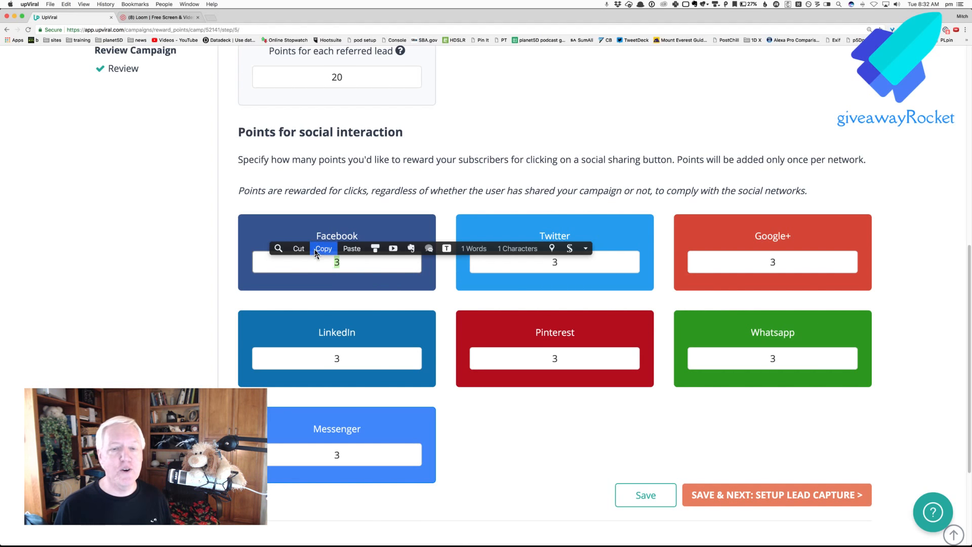
pyautogui.click(332, 228)
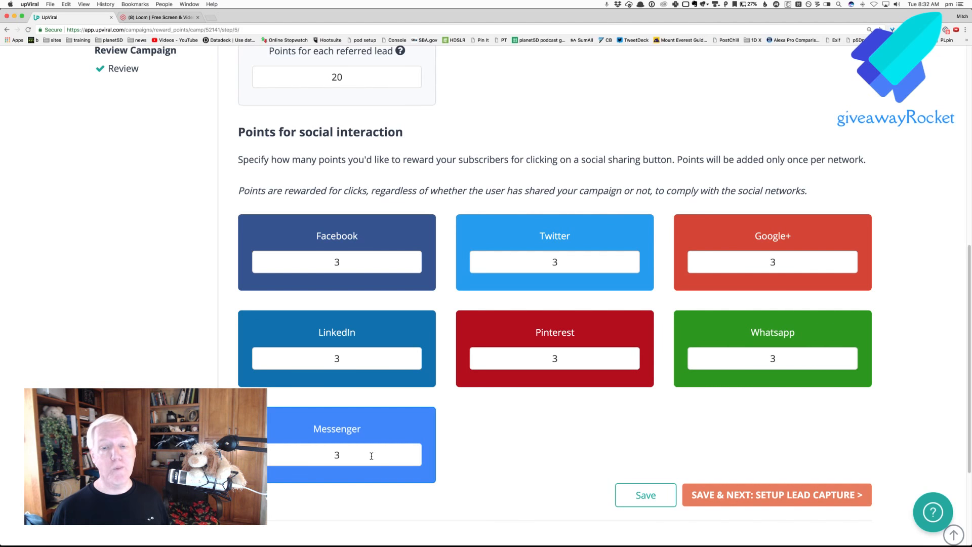
# Open the campaign's Rewards setup and start adding a new giveaway reward
pyautogui.scroll(10, 316, 393)
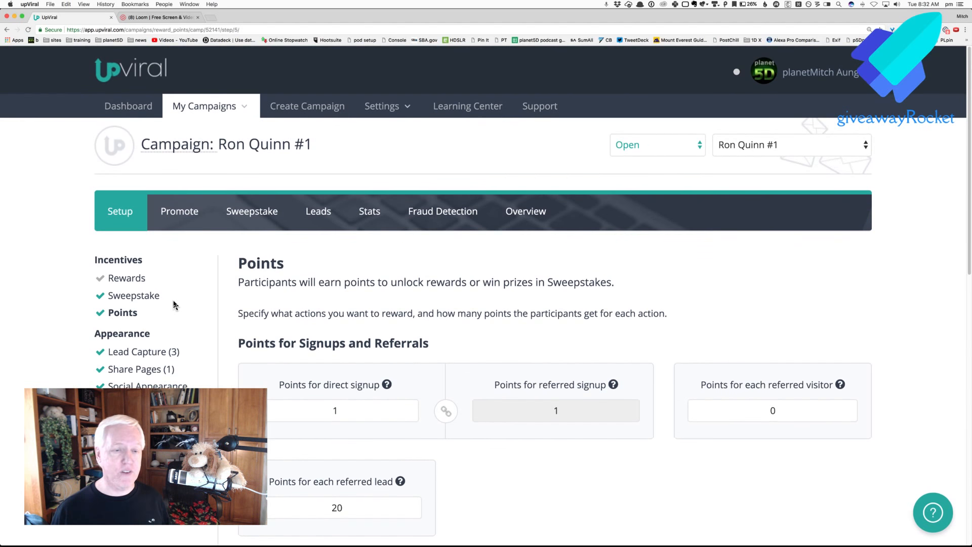
pyautogui.click(129, 280)
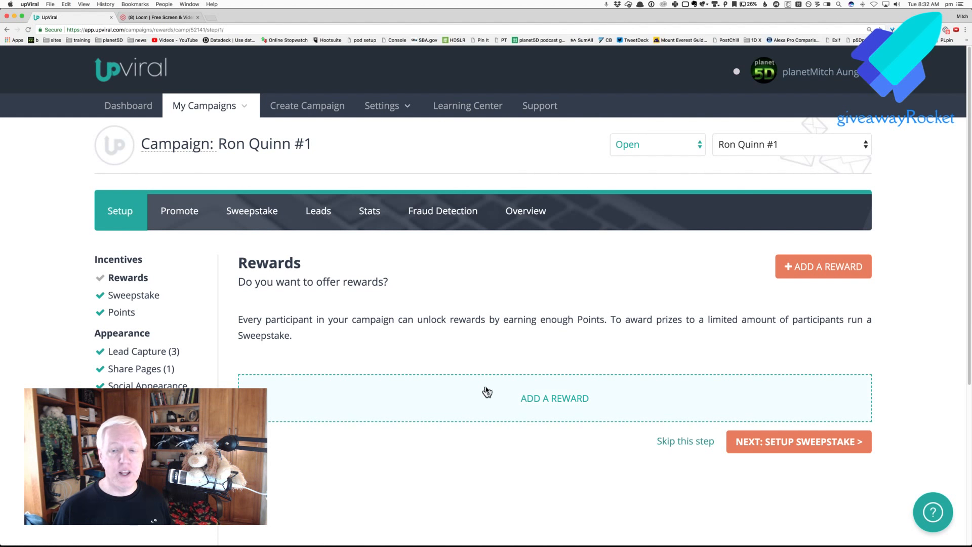
pyautogui.click(527, 401)
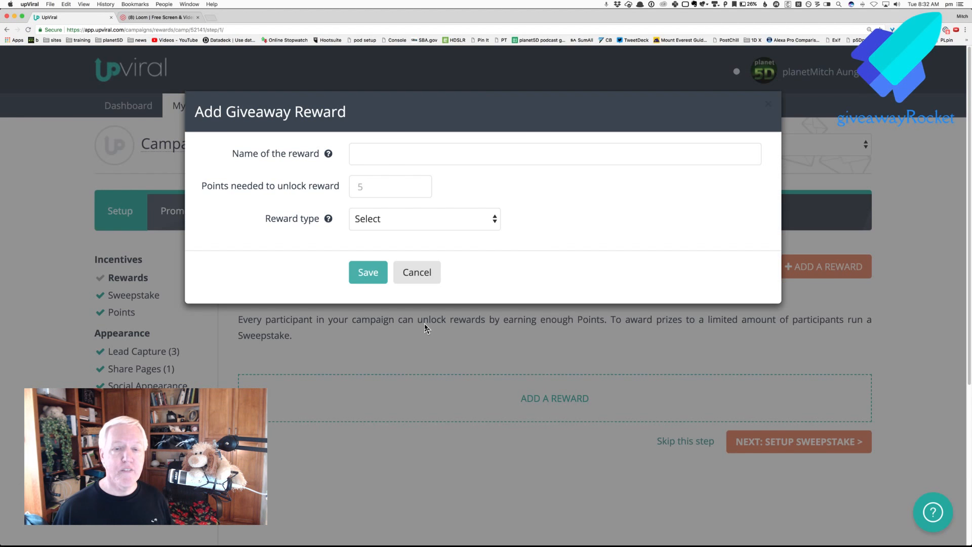
# Try 23 as the number of points needed to unlock the new giveaway reward
pyautogui.click(394, 184)
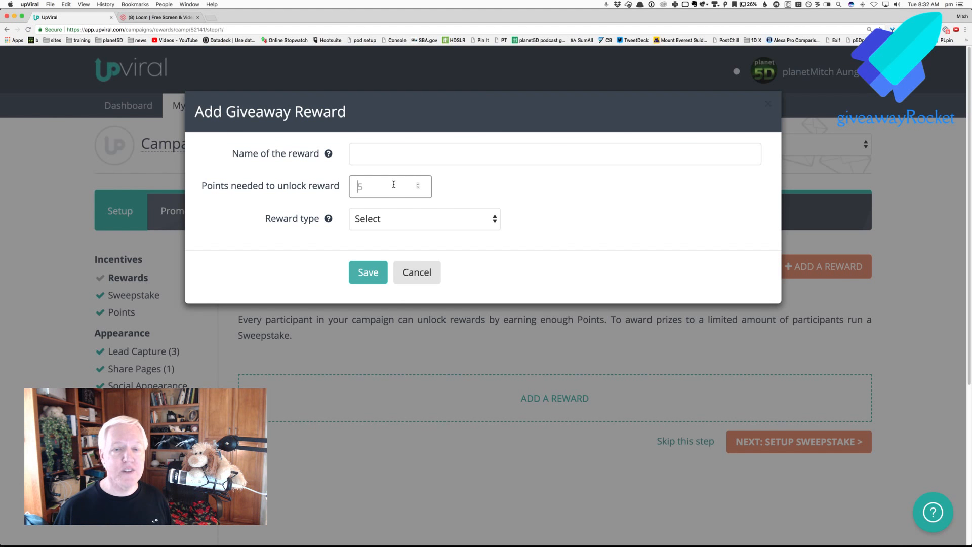
pyautogui.write('22')
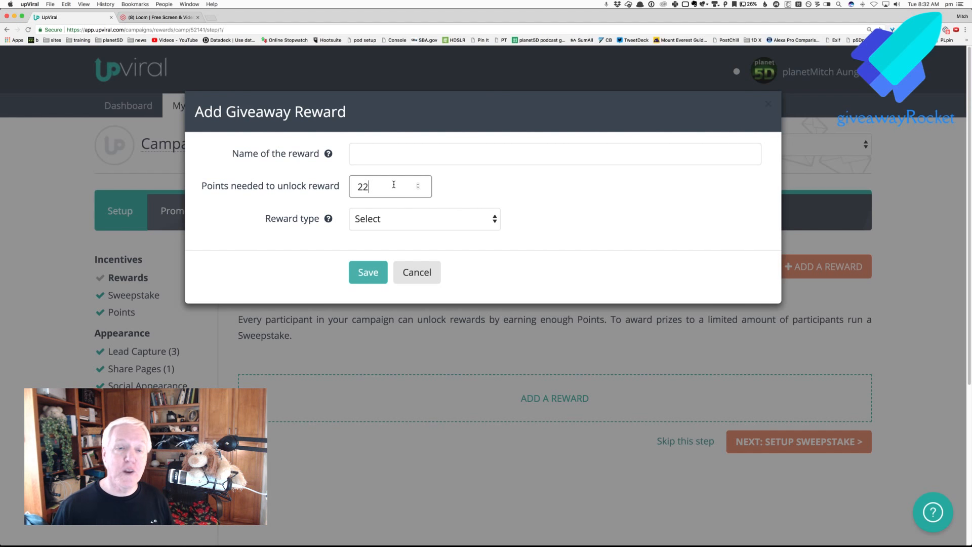
pyautogui.press('BackSpace')
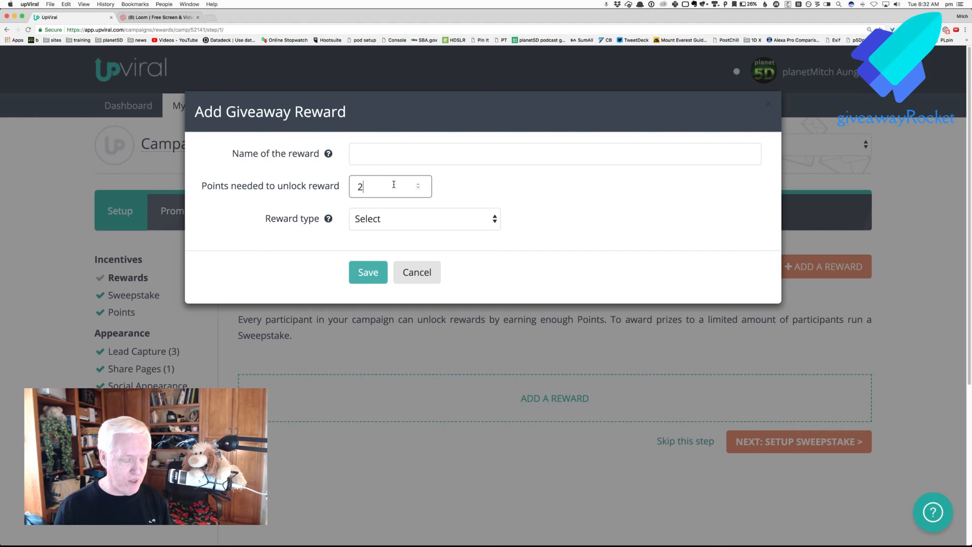
pyautogui.write('3')
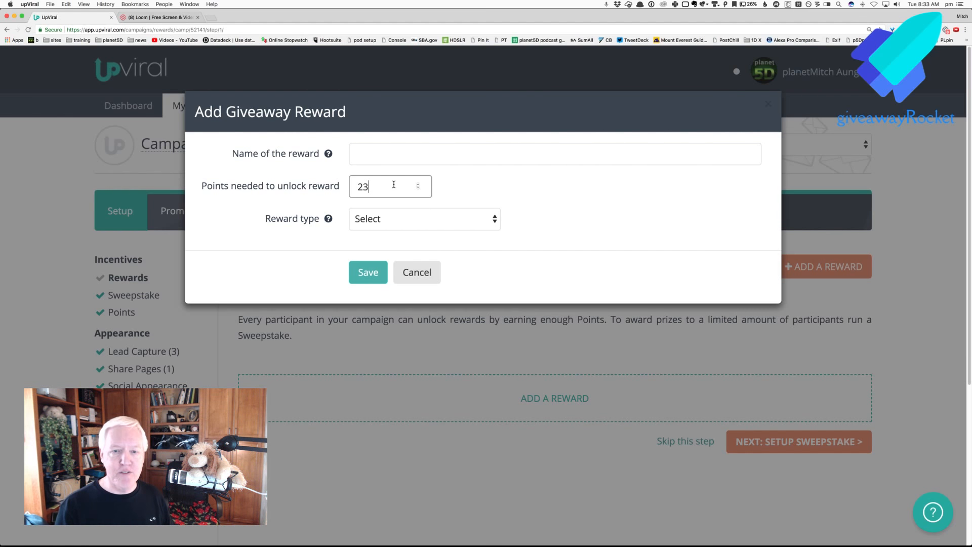
# Try a threshold of 101 points for unlocking the reward, and discard the unsaved reward
pyautogui.press('BackSpace')
pyautogui.press('BackSpace')
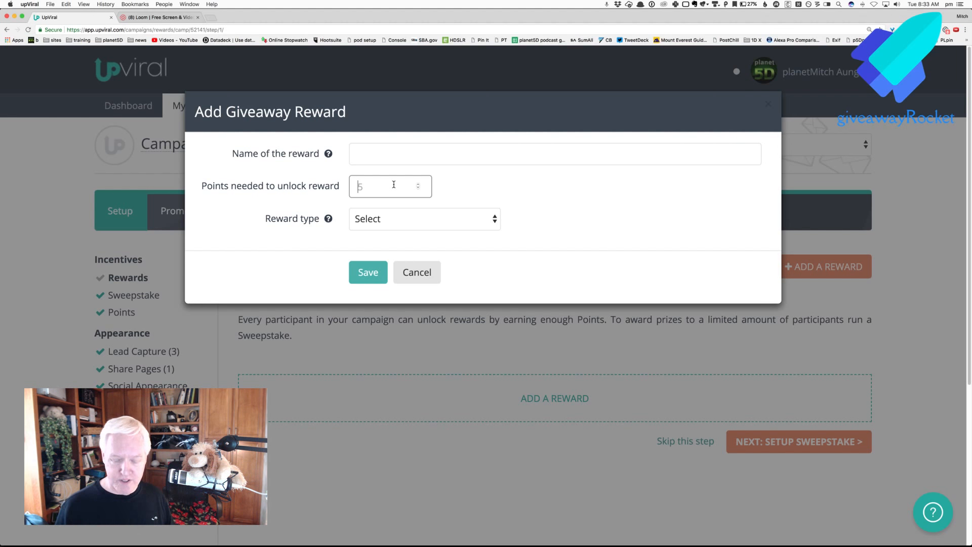
pyautogui.write('101')
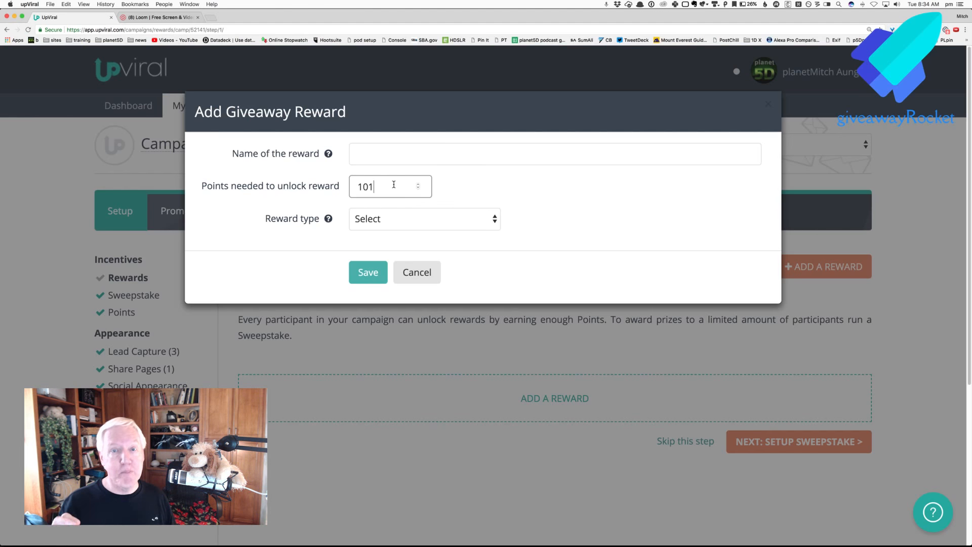
pyautogui.click(418, 278)
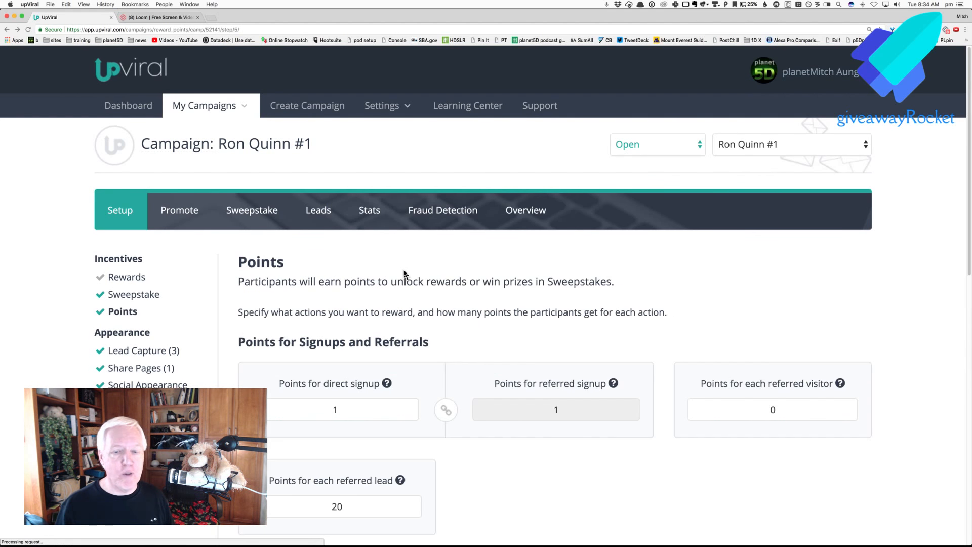
# Review the campaign's points for signups, referrals and social interaction on each network
pyautogui.scroll(-10, 404, 274)
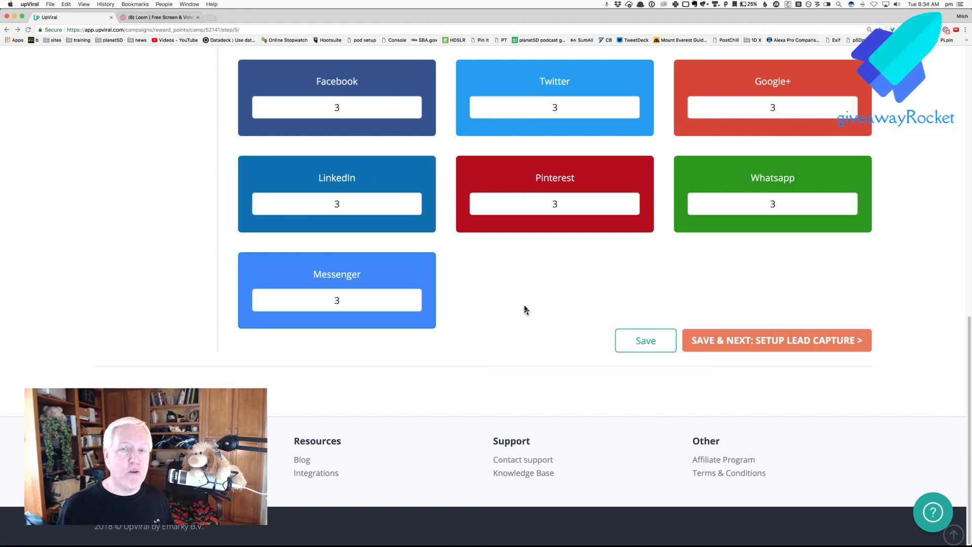
pyautogui.scroll(10, 525, 310)
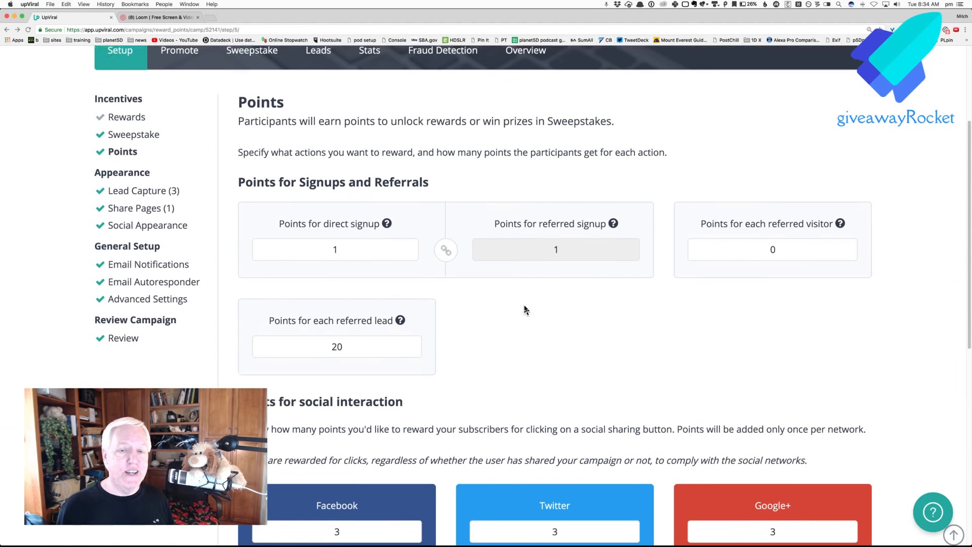
pyautogui.scroll(2, 525, 309)
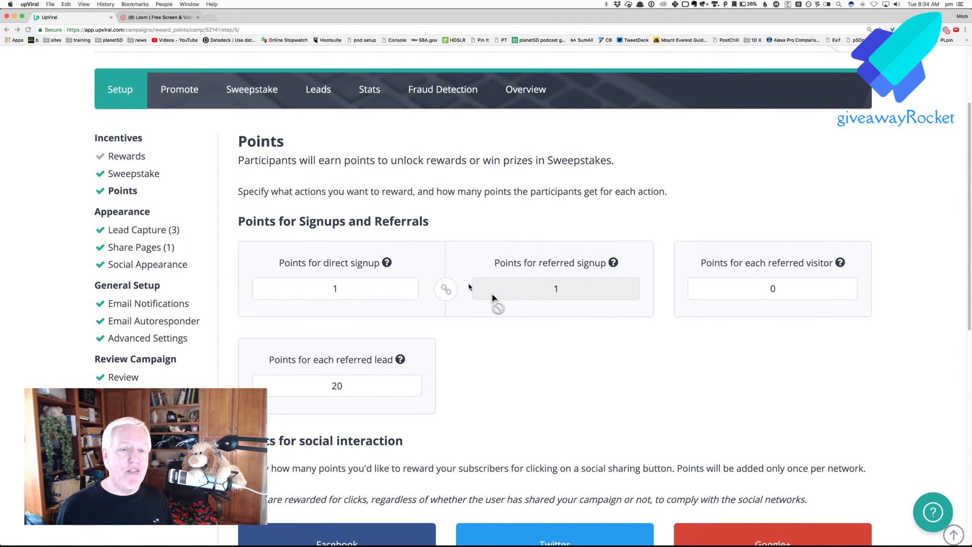
# Start another giveaway reward in the campaign's Rewards setup and discard it without saving
pyautogui.click(134, 159)
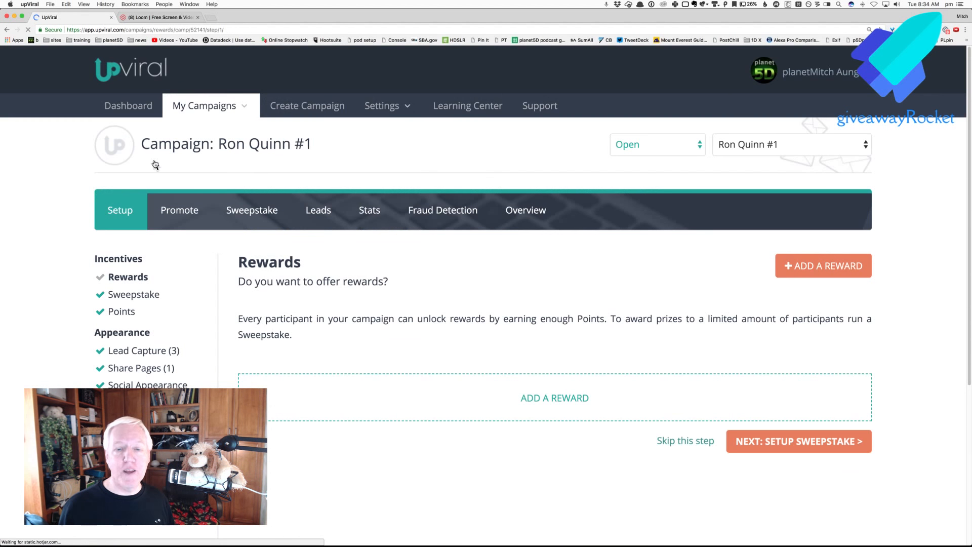
pyautogui.click(438, 386)
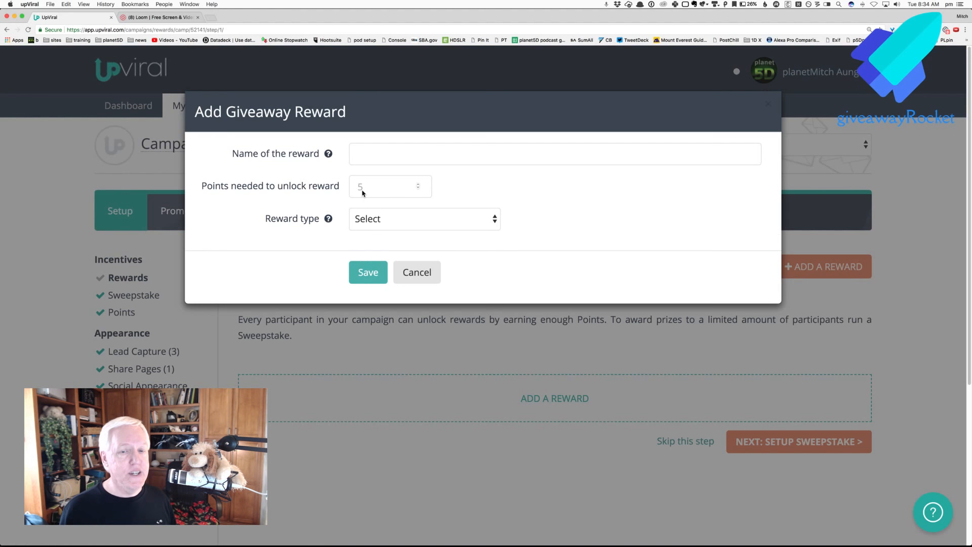
pyautogui.click(361, 187)
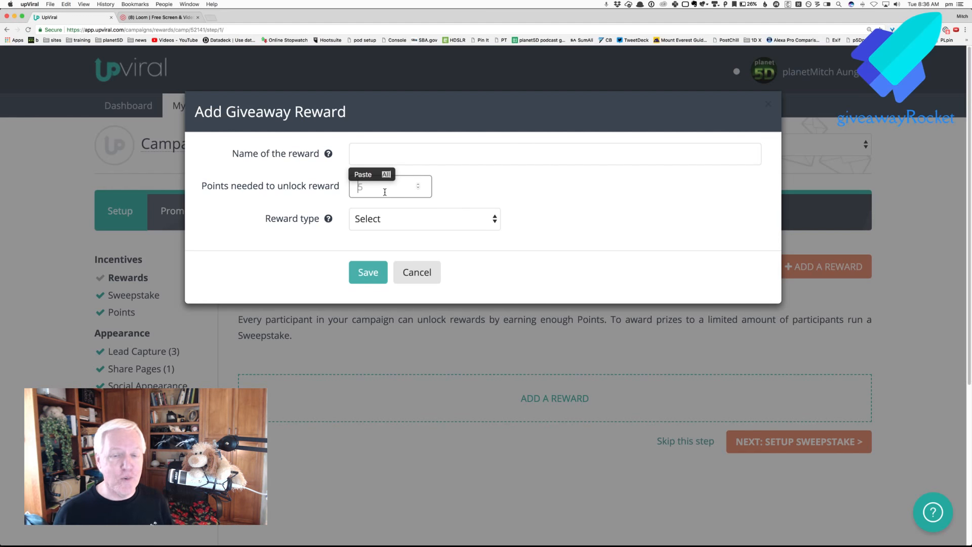
pyautogui.click(421, 274)
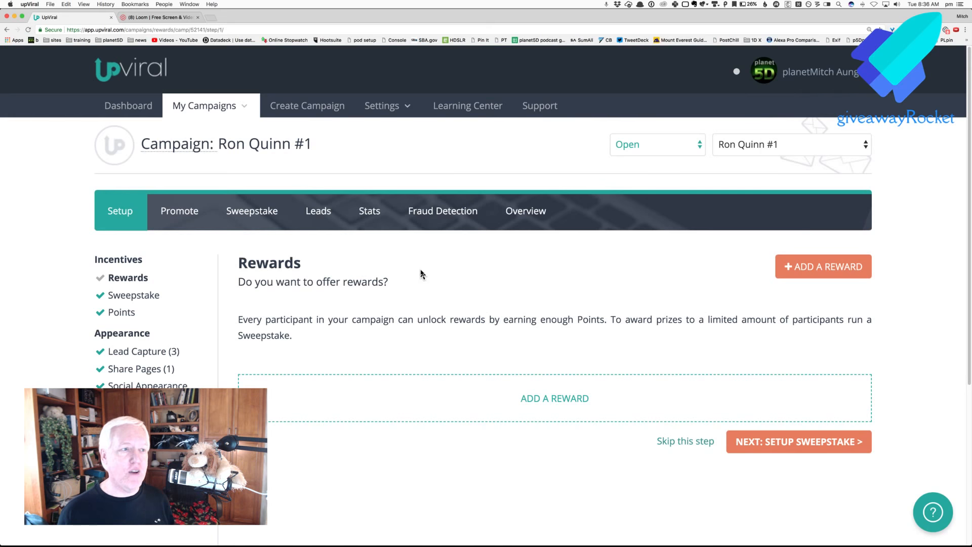